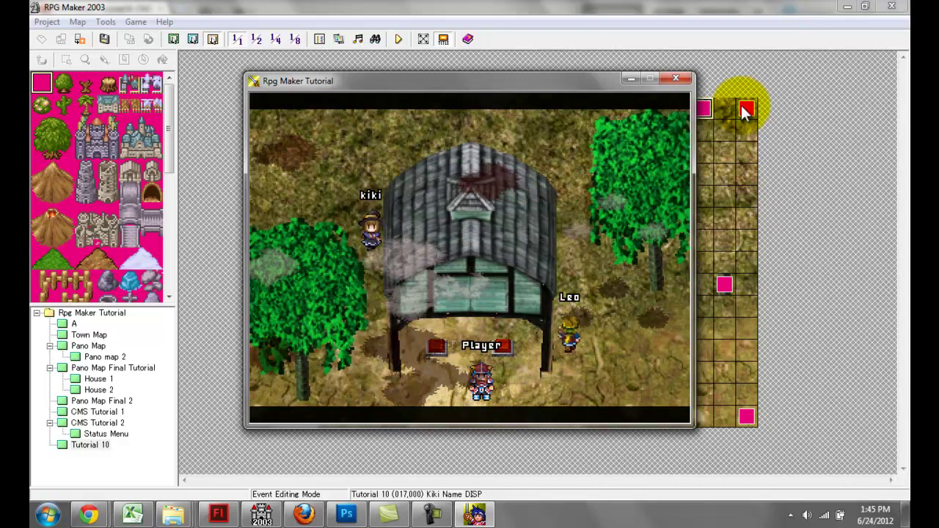
Walk the player around below the house with the arrow keys, then close the test play
key("Up")
key("Down")
key("Right")
key("Right")
key("Up")
key("Down")
key("Down")
key("Left")
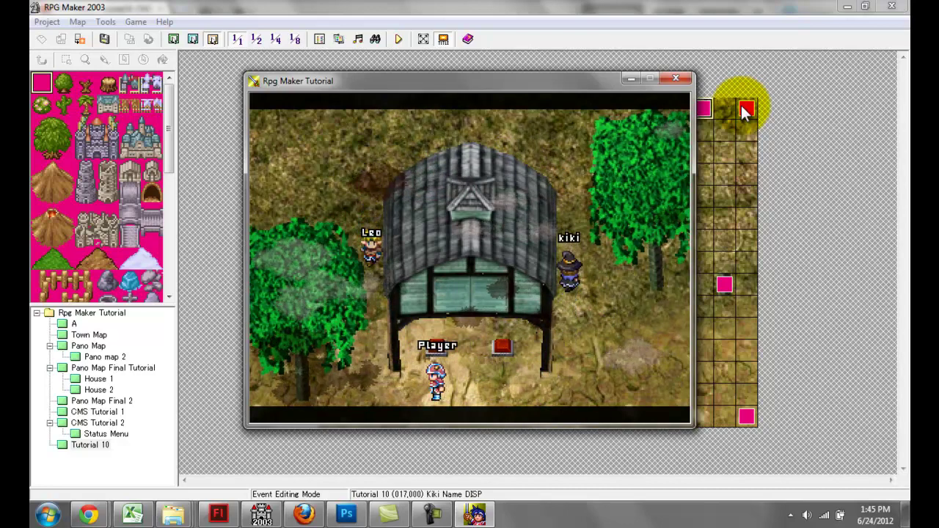
left_click(673, 77)
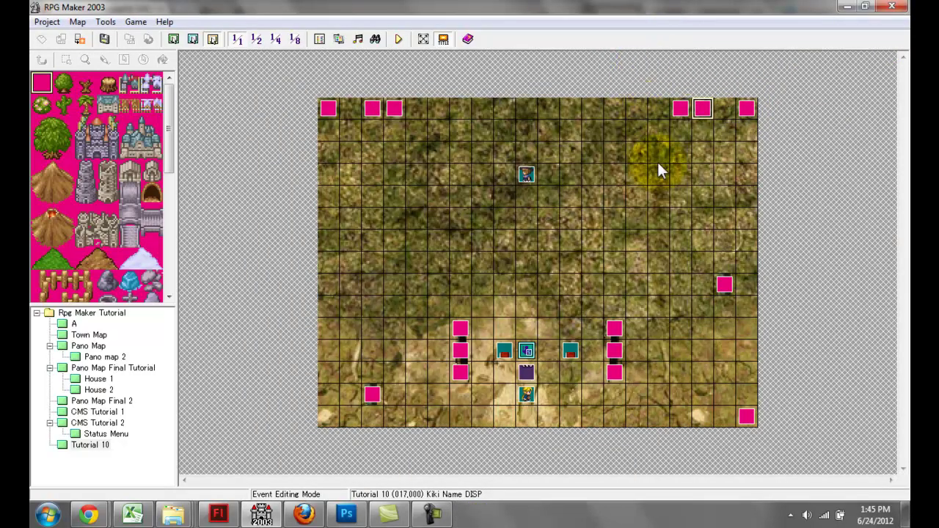
Check event B, then bring up the Leo Name event's graphic chooser
double_click(531, 394)
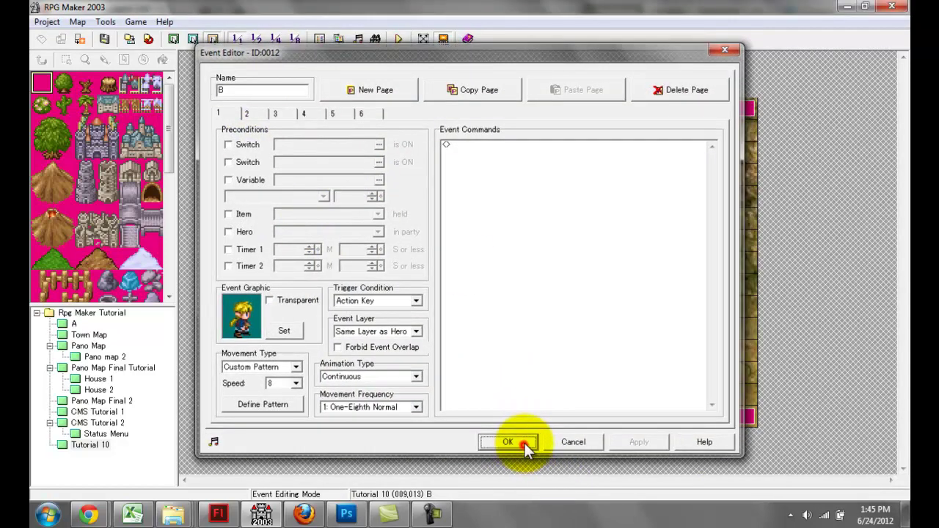
left_click(524, 443)
double_click(532, 371)
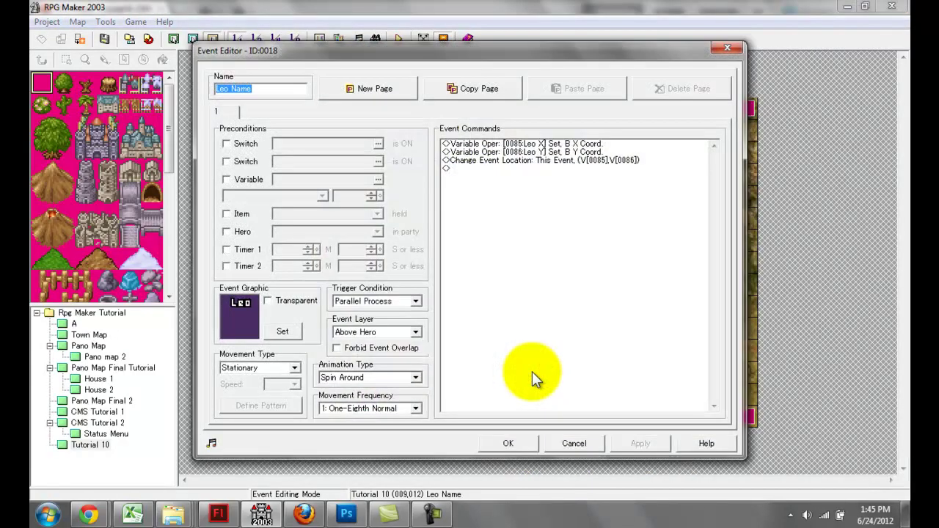
left_click(281, 331)
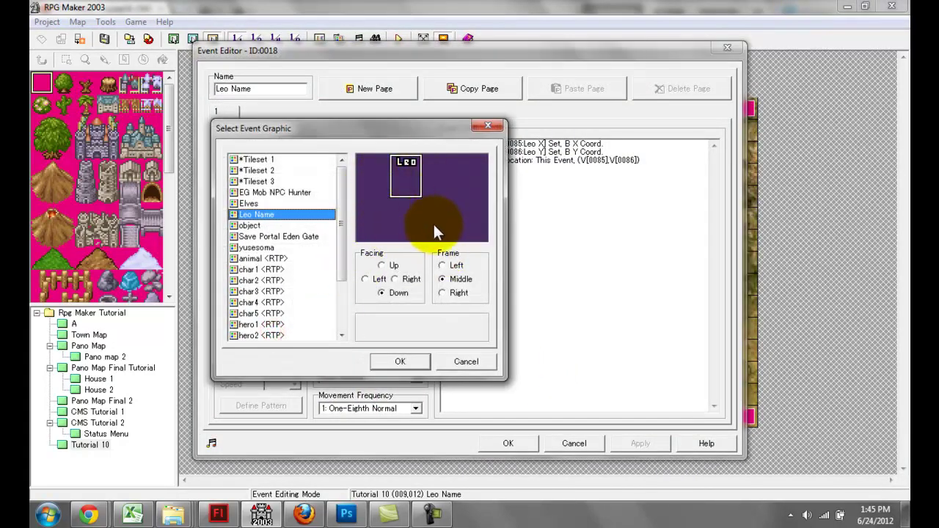
left_click(349, 513)
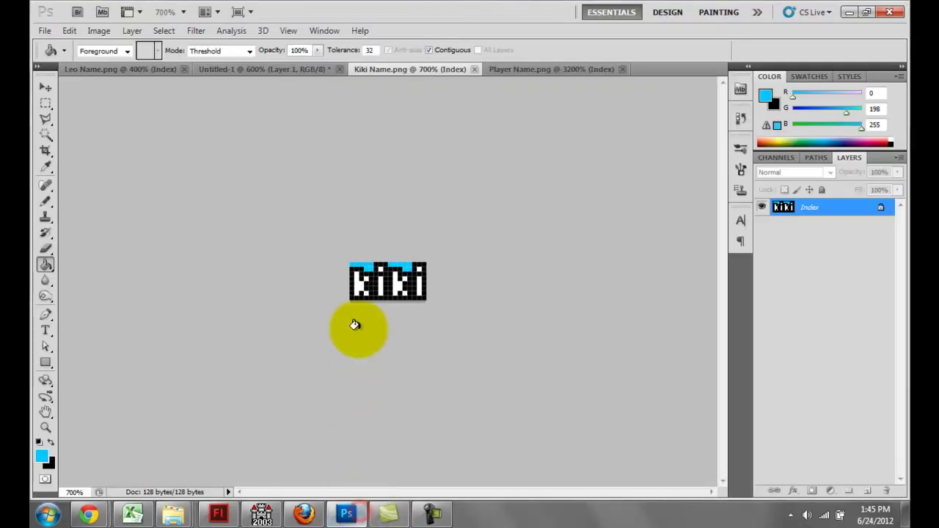
Fit Leo Name.png on screen, undo to its layered RGB version, and hide purple Layer 6
left_click(116, 74)
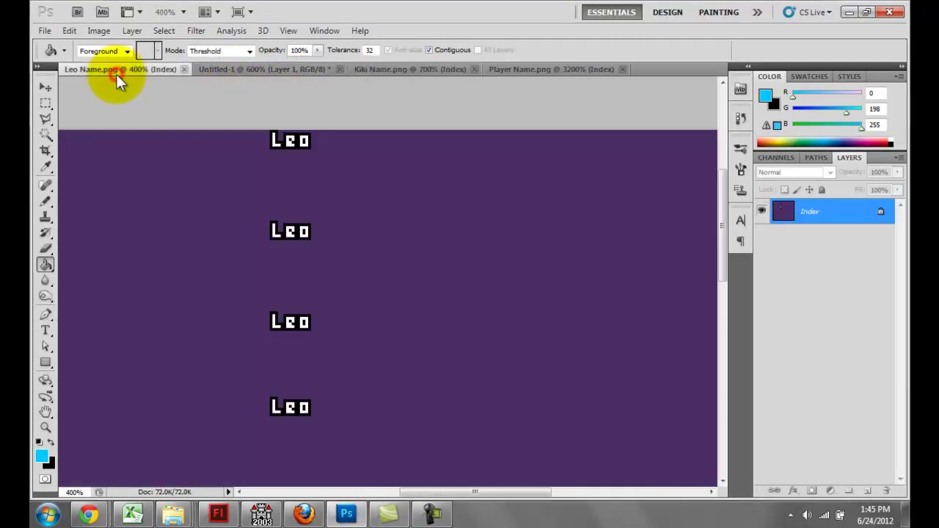
key("ctrl+0")
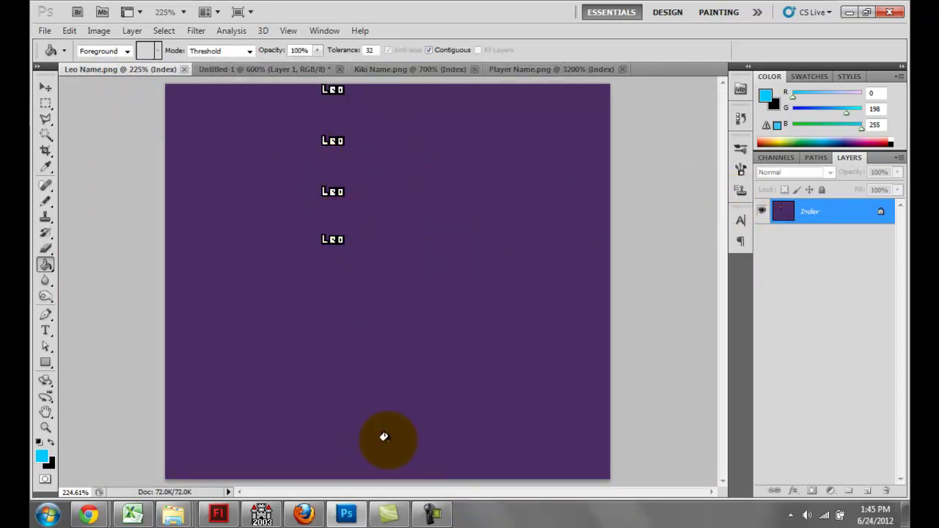
key("ctrl+z")
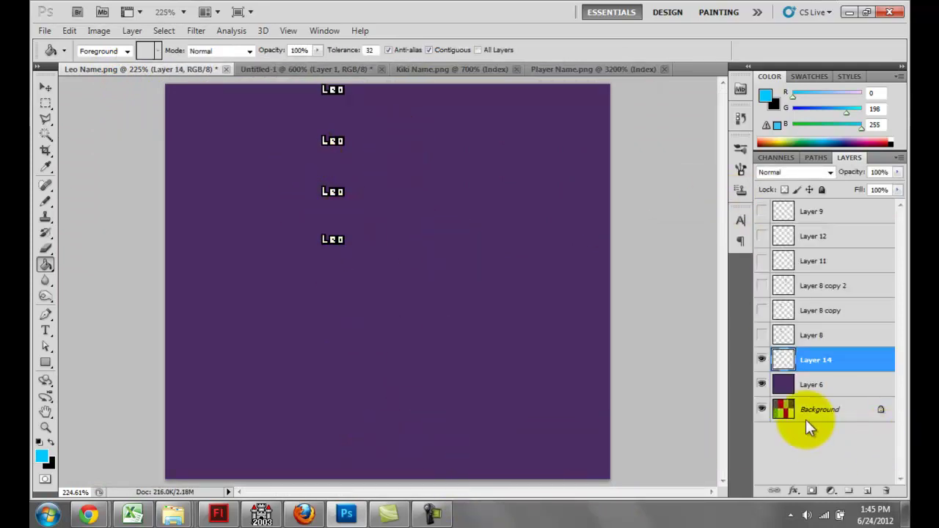
left_click(761, 385)
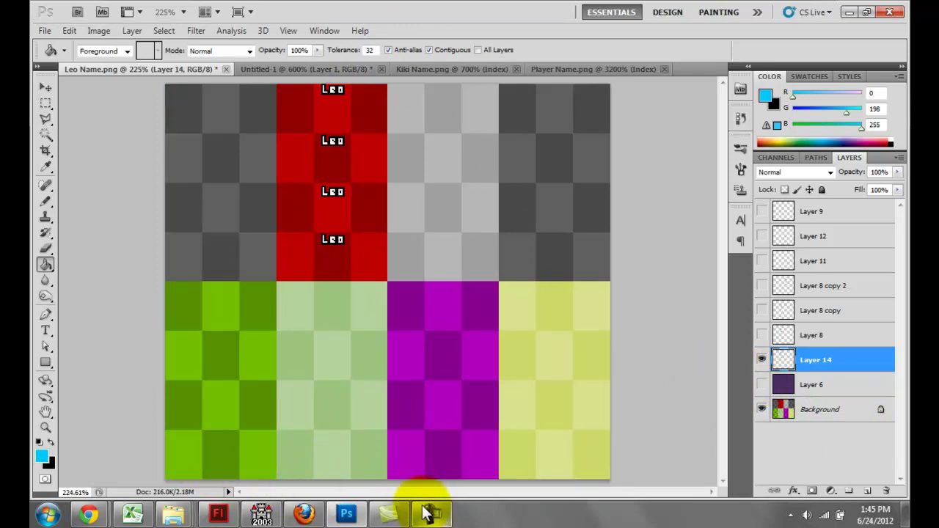
left_click(266, 512)
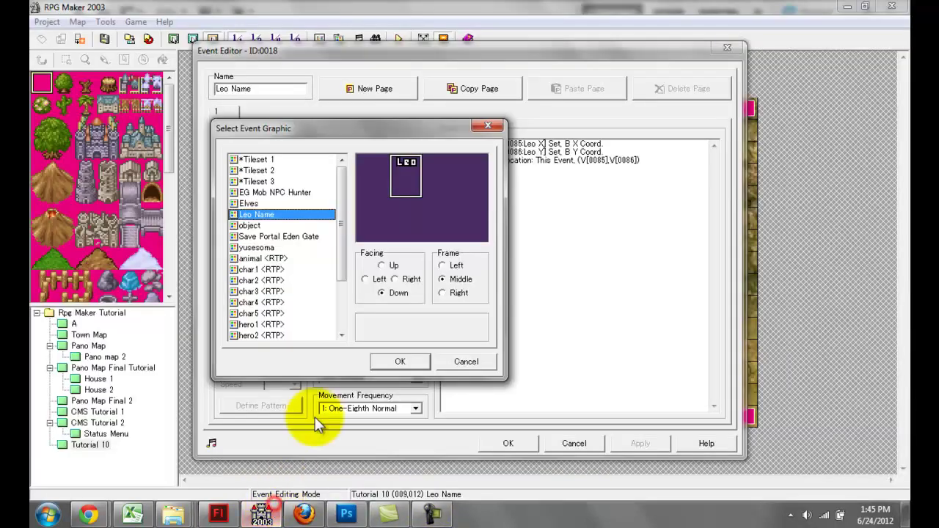
Preview the Leo sprite facing right, left, down and up, then cancel the graphic chooser
left_click(404, 278)
left_click(365, 279)
left_click(382, 293)
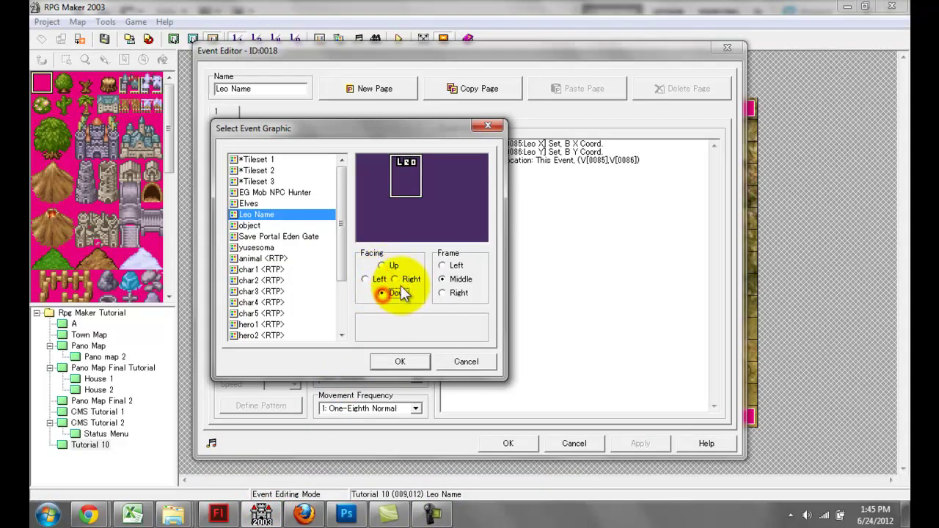
left_click(404, 279)
left_click(365, 279)
left_click(382, 293)
left_click(392, 267)
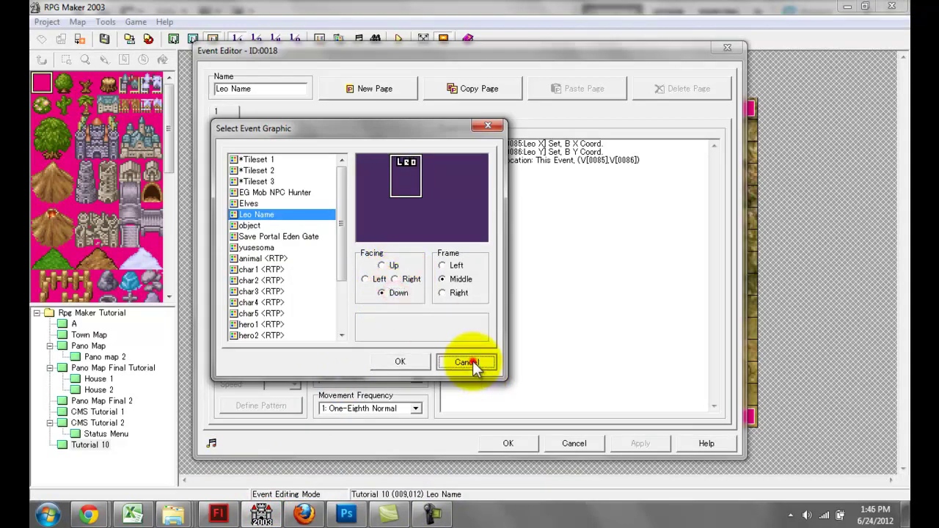
left_click(473, 363)
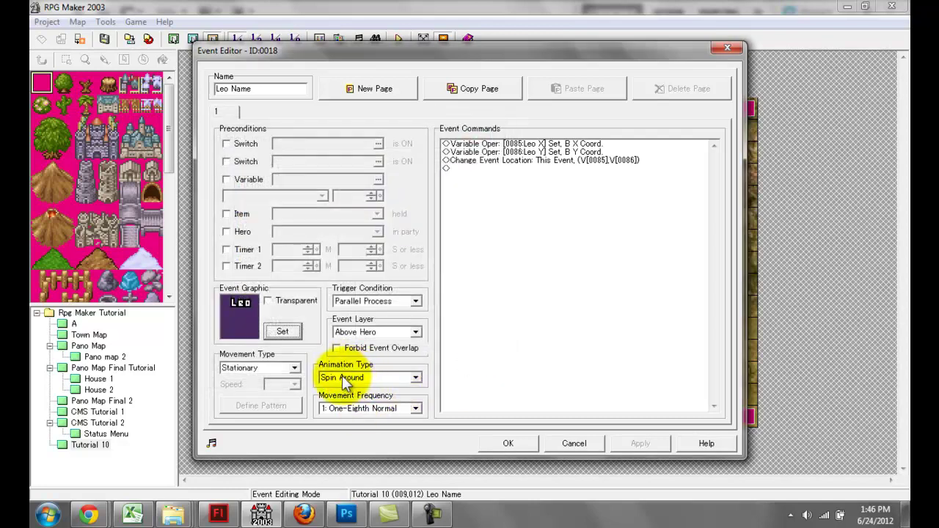
Keep the event at Spin Around animation, Above Hero layer and Parallel Process trigger
left_click(341, 381)
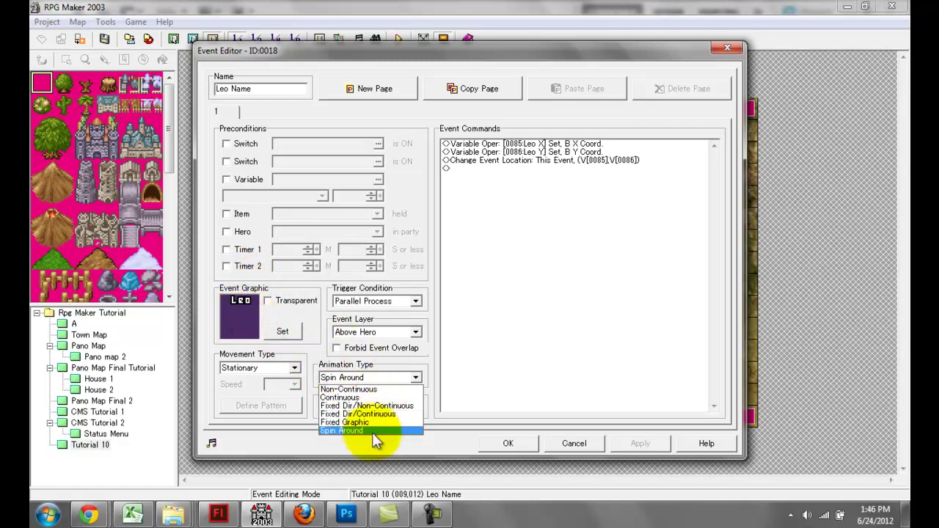
left_click(354, 422)
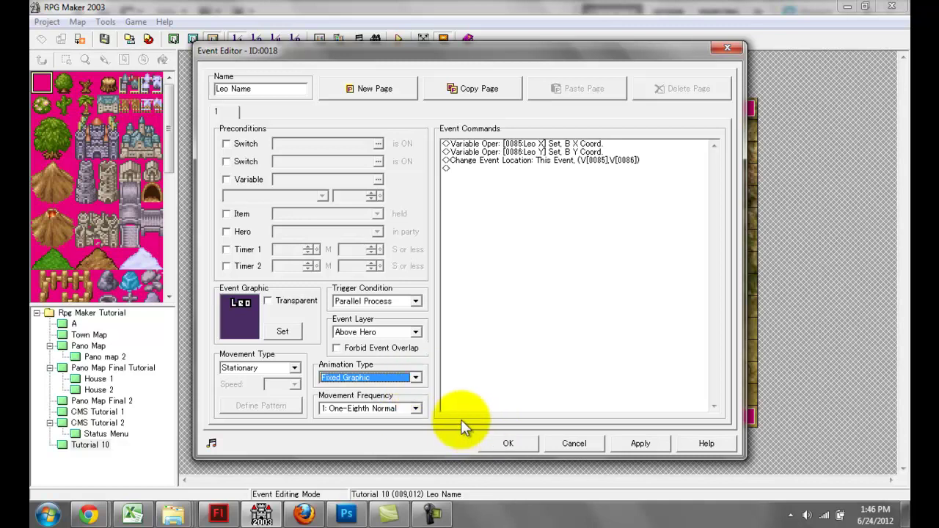
left_click(415, 377)
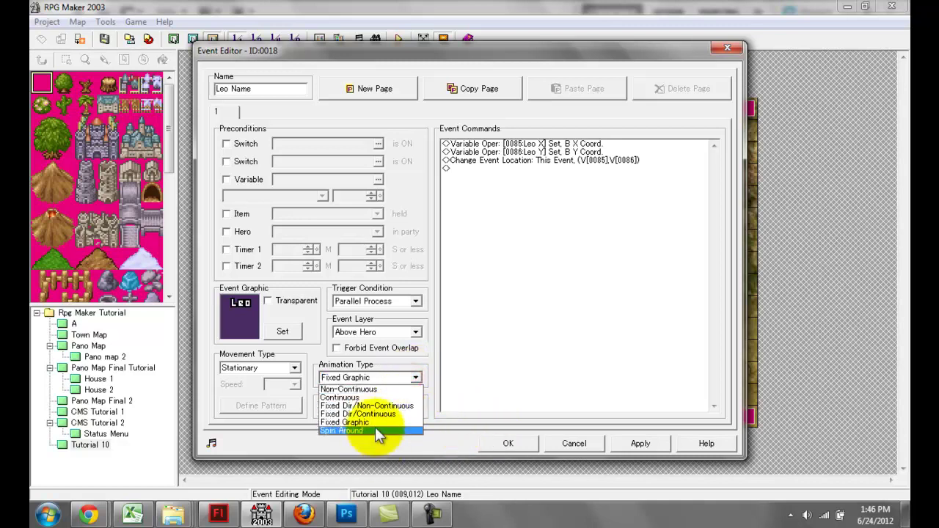
left_click(375, 430)
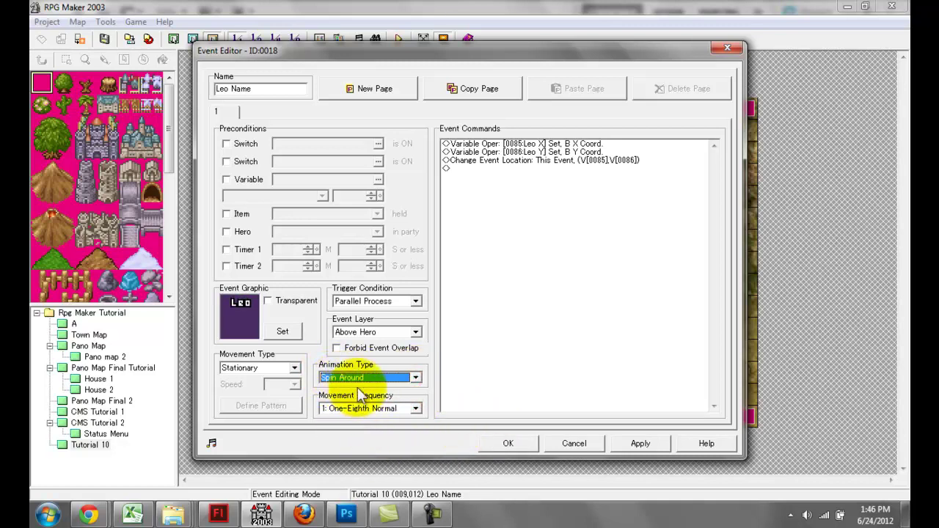
left_click(385, 334)
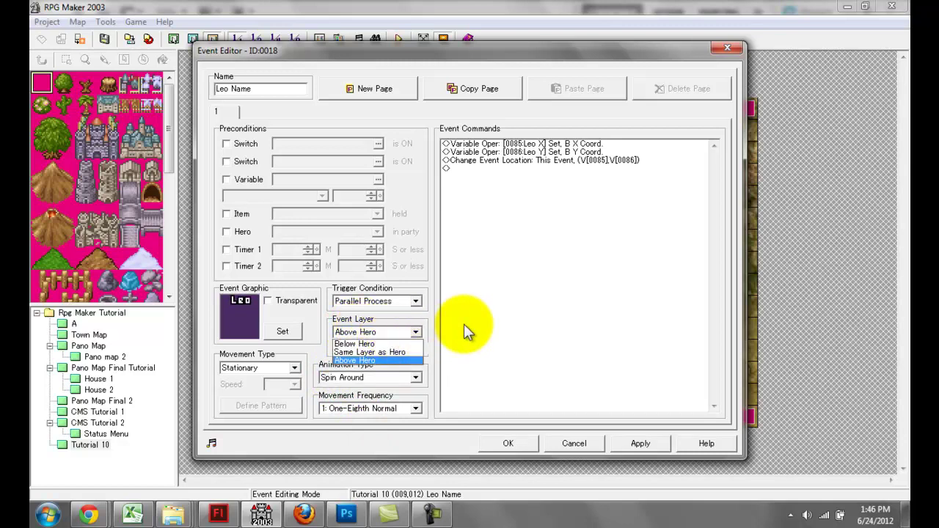
left_click(443, 292)
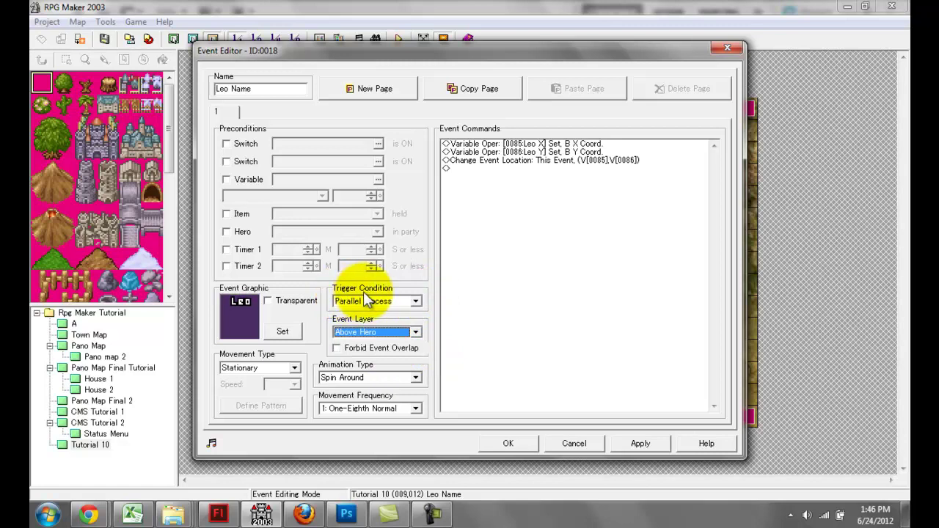
left_click(402, 305)
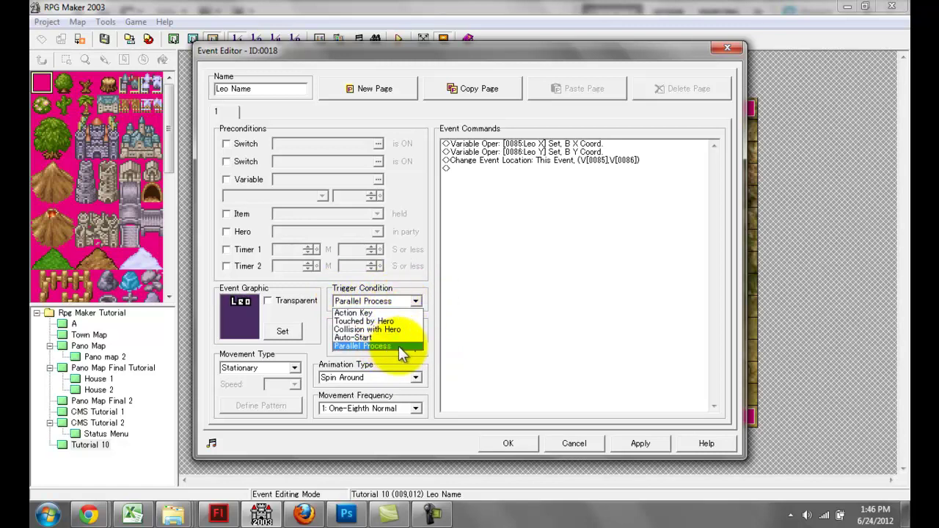
left_click(512, 171)
left_click(511, 144)
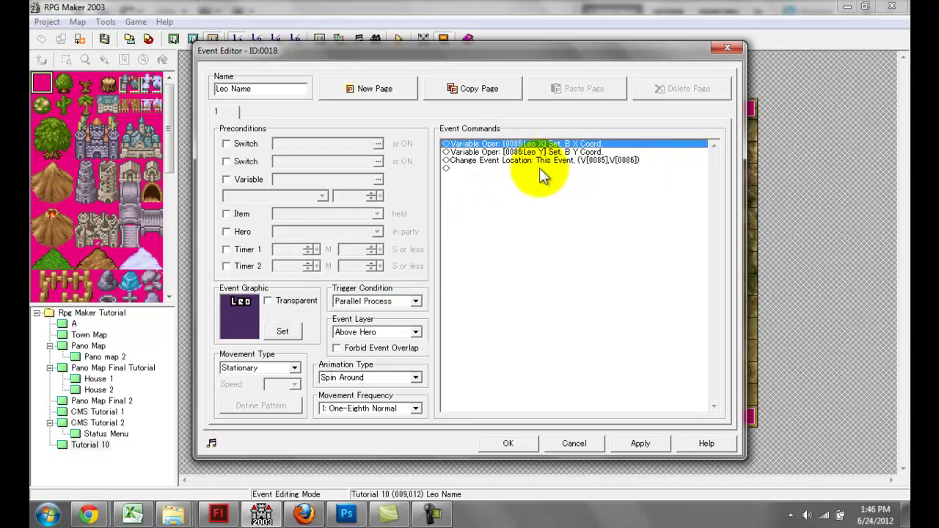
Browse the event command picker, then open the Leo X command keeping target 0085:Leo X
double_click(513, 143)
left_click(462, 140)
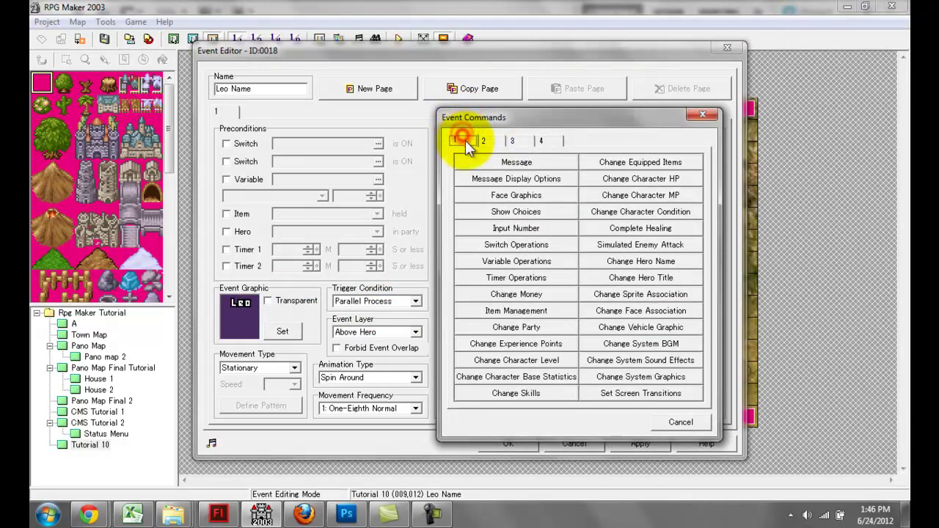
left_click(524, 262)
left_click(700, 114)
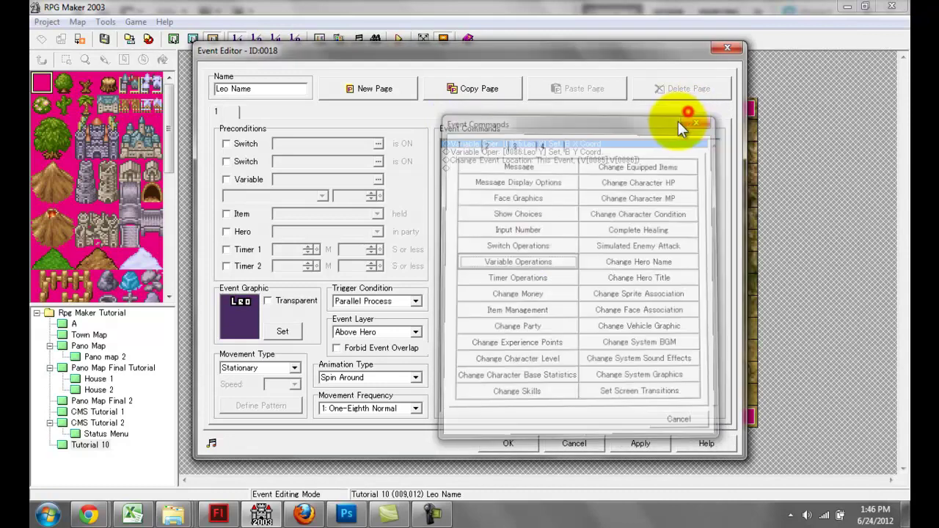
double_click(645, 141)
left_click(571, 156)
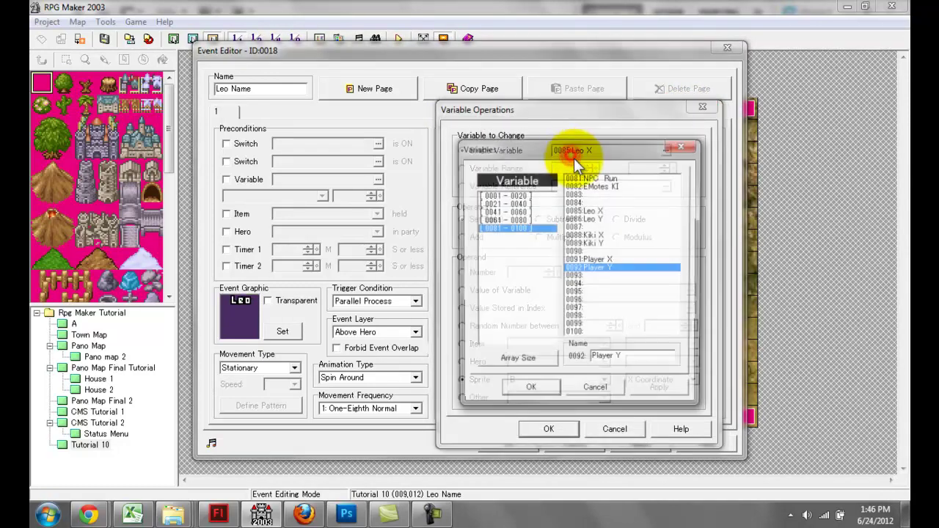
left_click(608, 218)
left_click(603, 210)
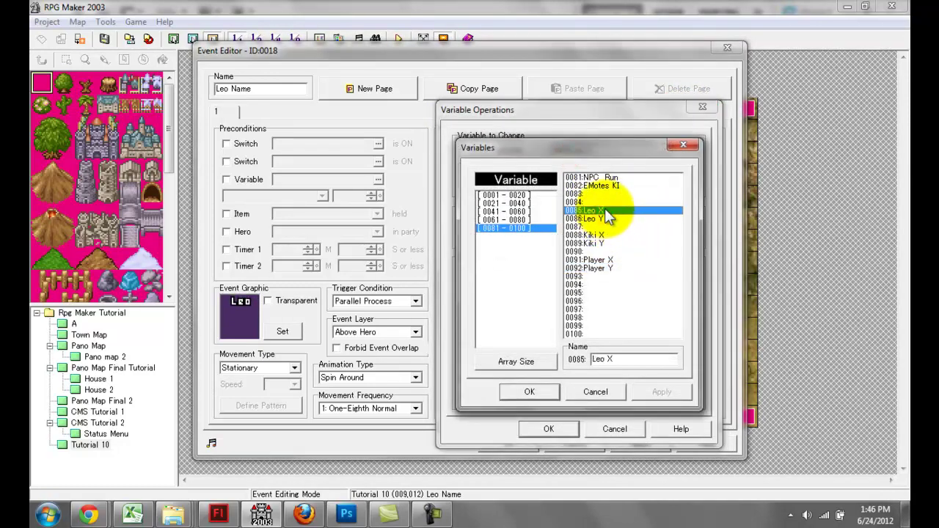
left_click(600, 220)
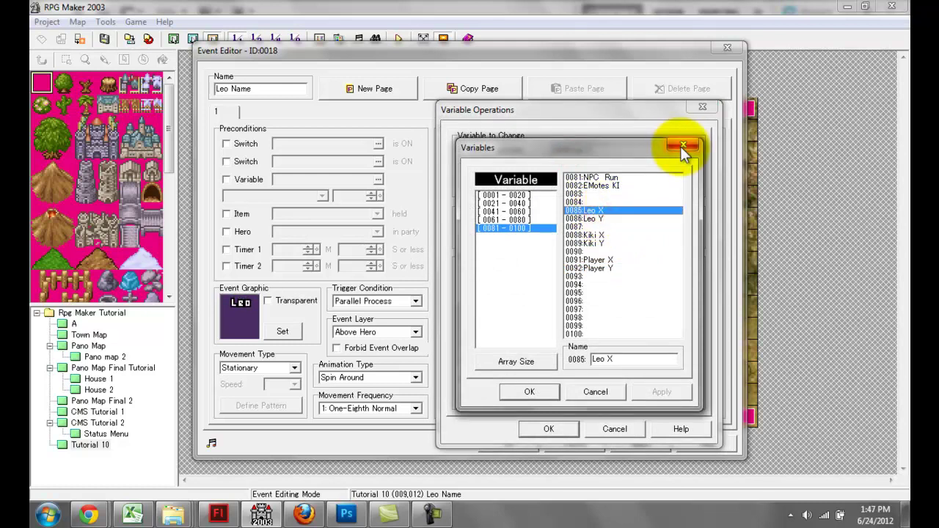
left_click(683, 145)
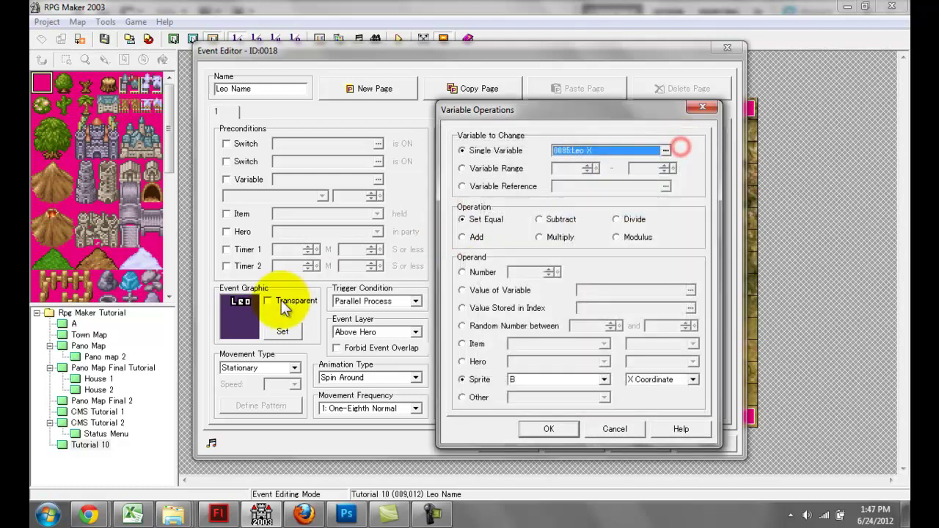
Set Leo X equal to Sprite B's X Coordinate and confirm the operation
left_click(670, 380)
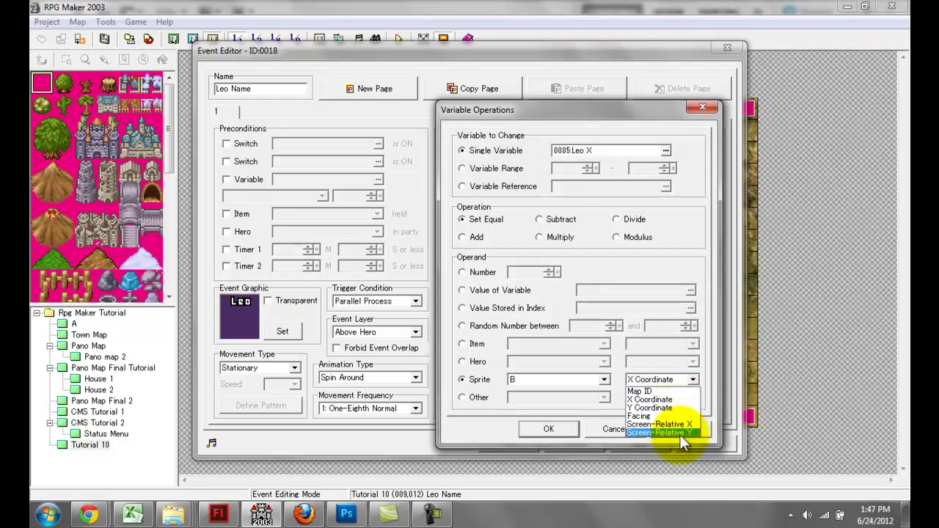
left_click(664, 315)
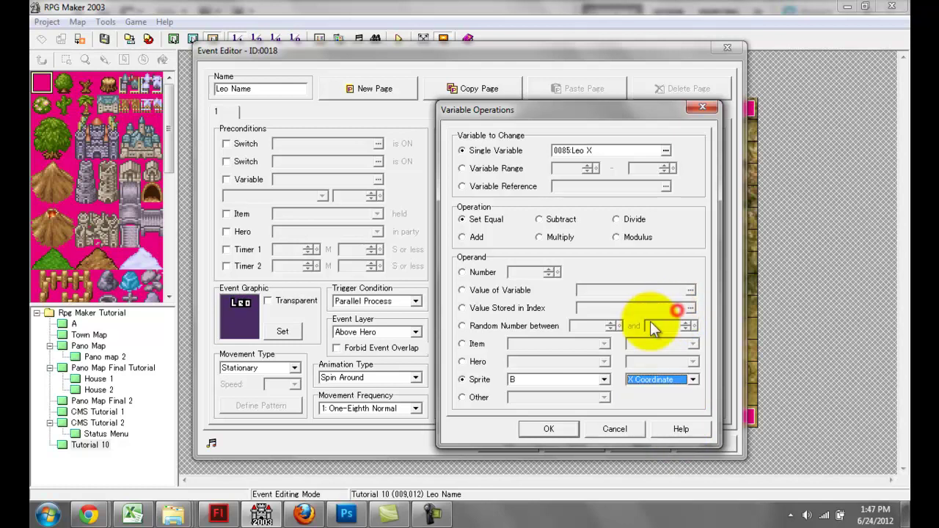
left_click(598, 151)
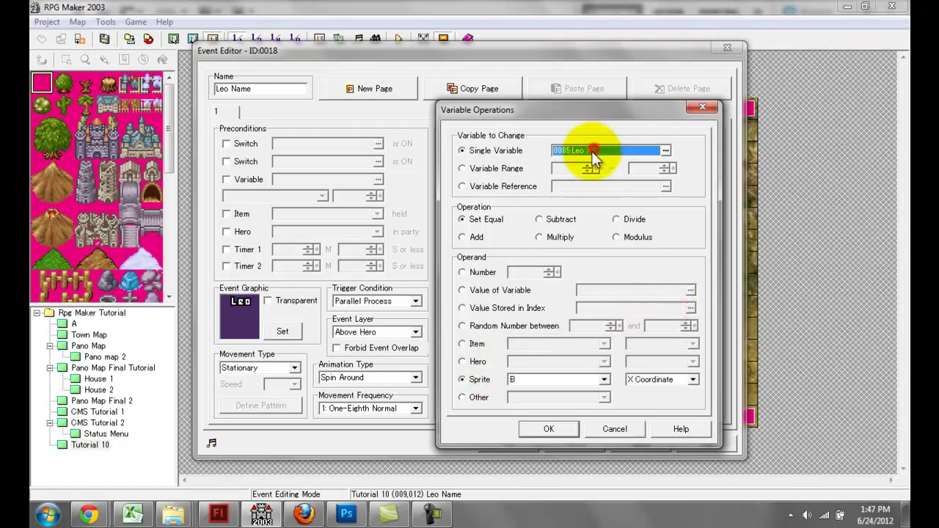
left_click(505, 220)
left_click(477, 383)
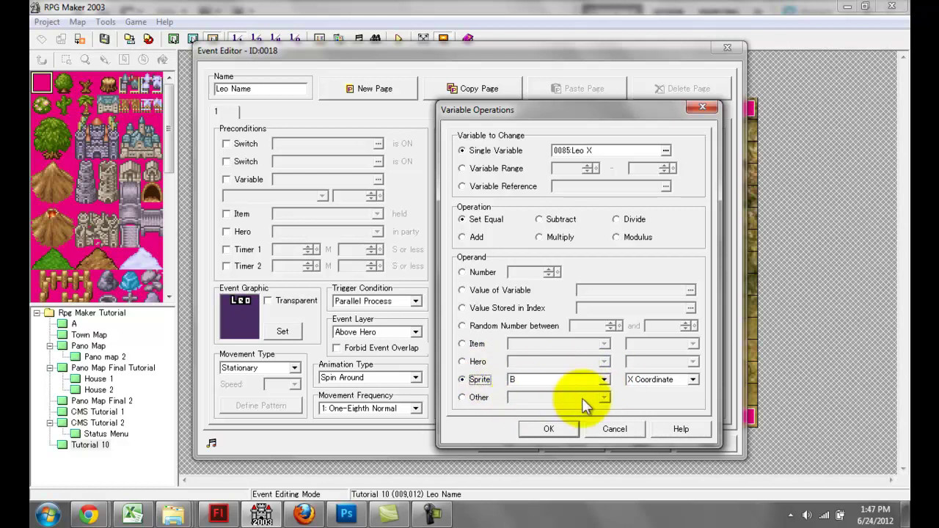
left_click(605, 381)
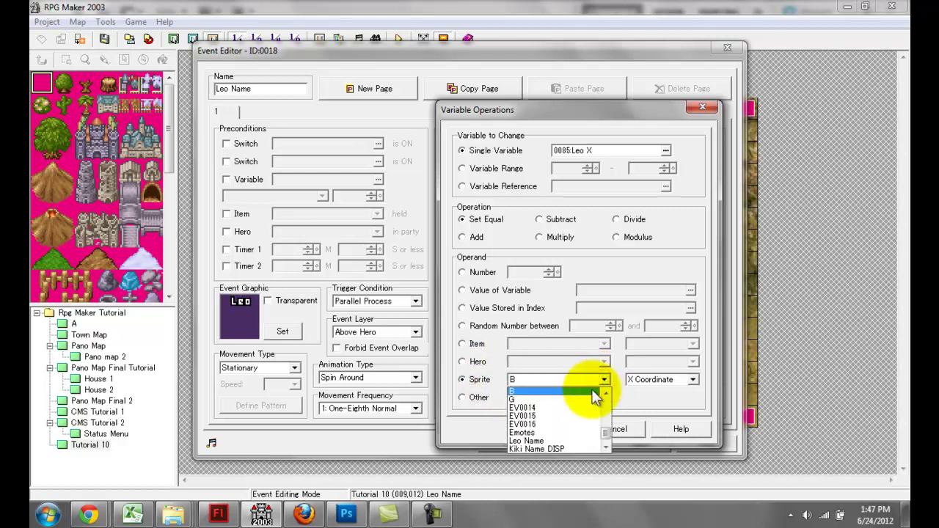
left_click(587, 391)
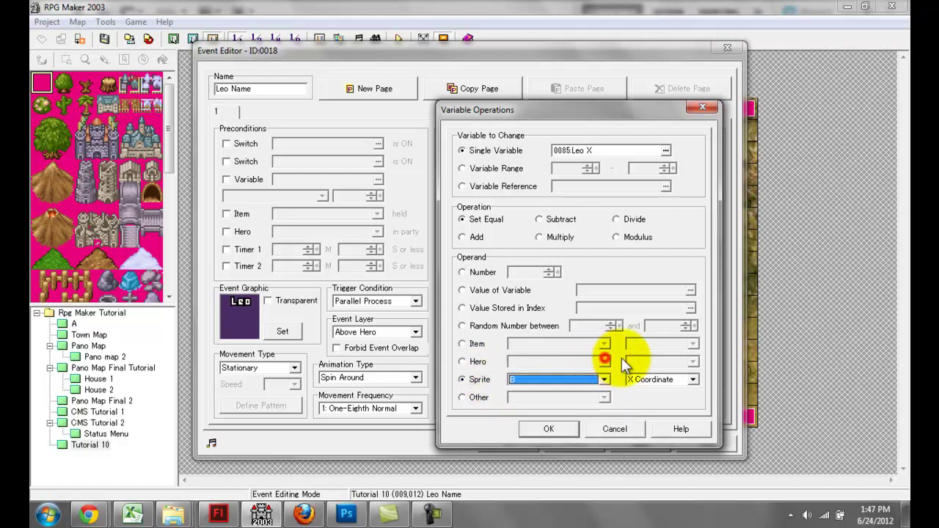
left_click(693, 380)
left_click(693, 382)
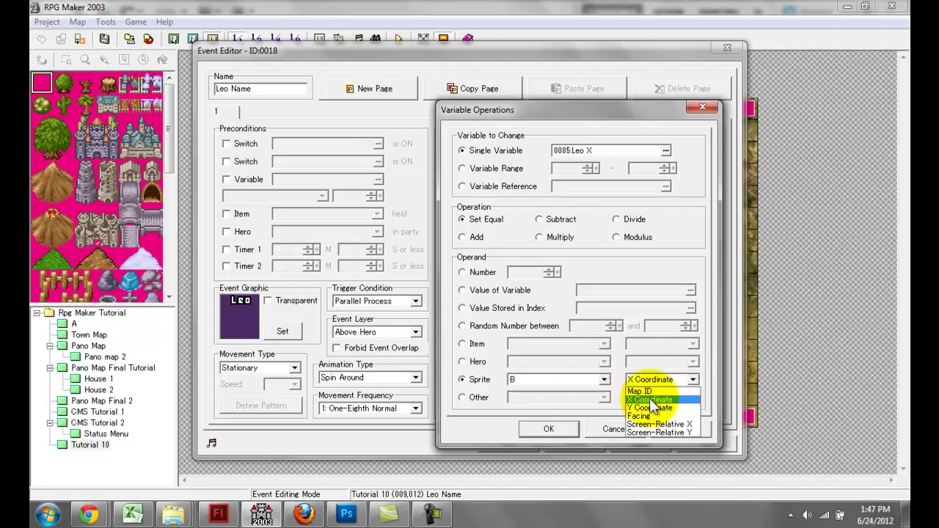
left_click(660, 356)
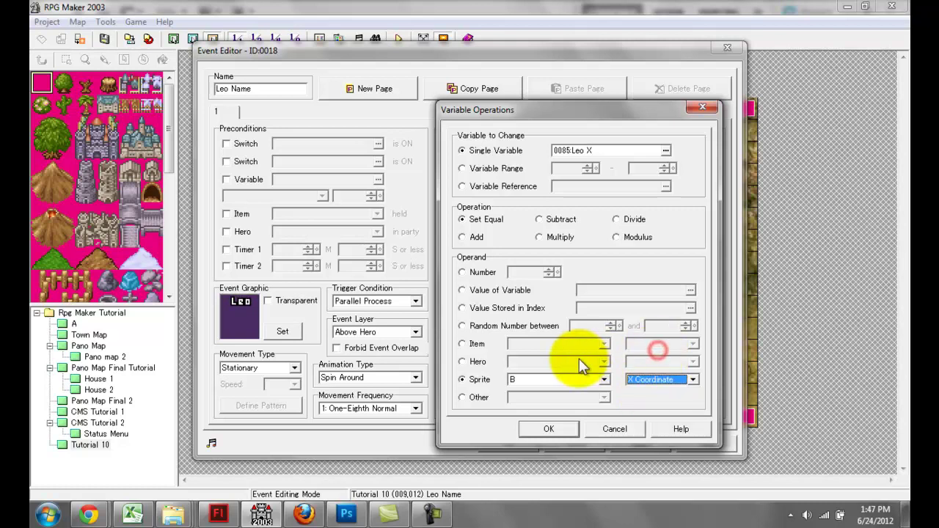
left_click(557, 429)
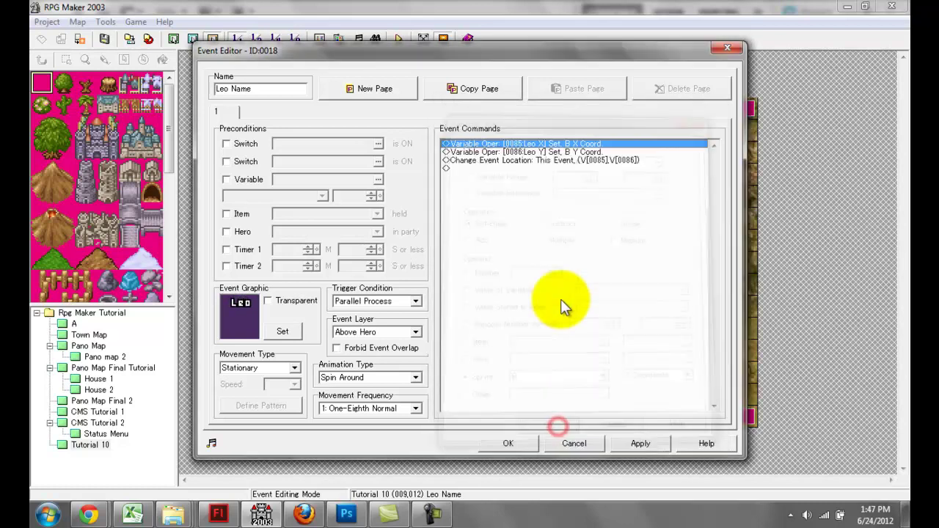
Confirm 0086 Leo Y is set equal to Sprite B's Y Coordinate
left_click(560, 153)
double_click(560, 156)
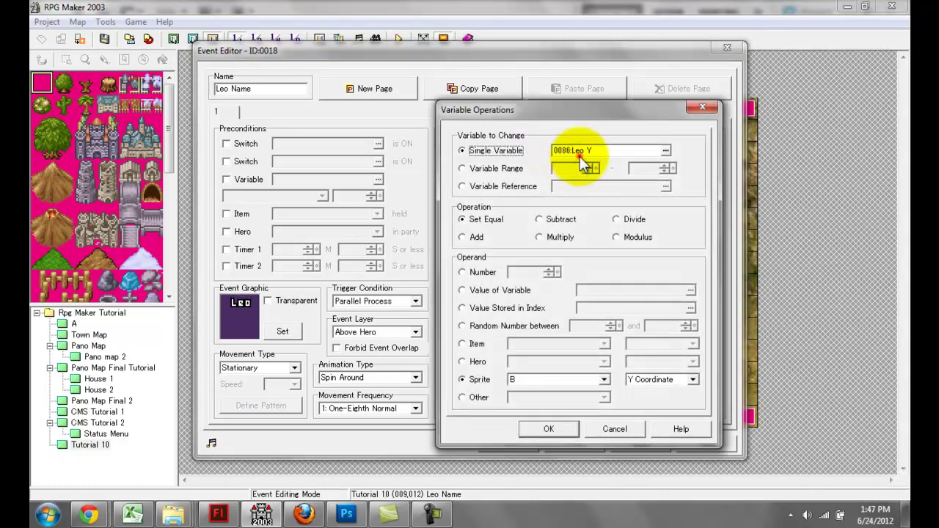
left_click(658, 382)
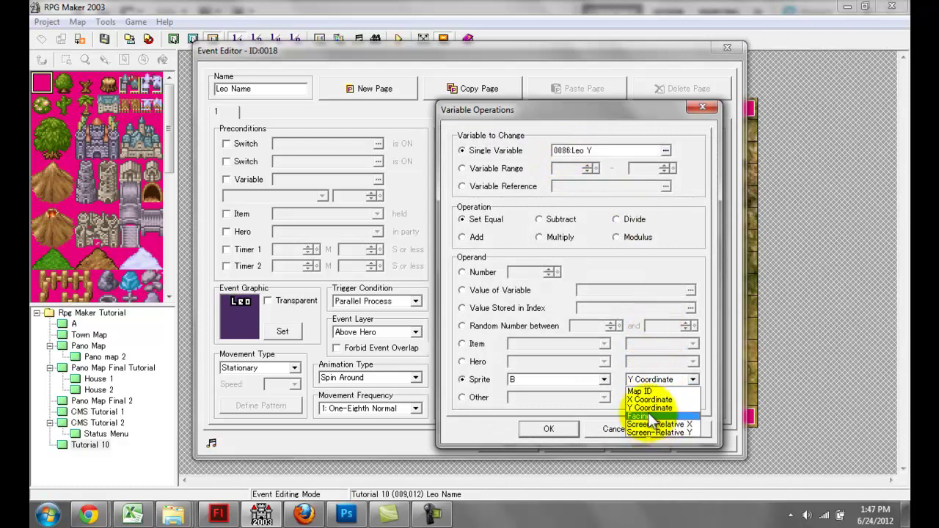
left_click(592, 330)
left_click(537, 424)
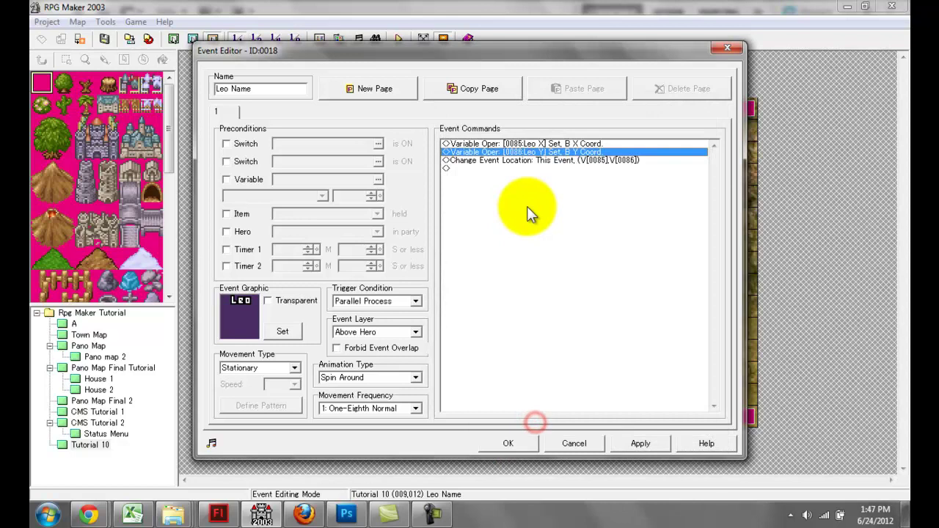
left_click(529, 160)
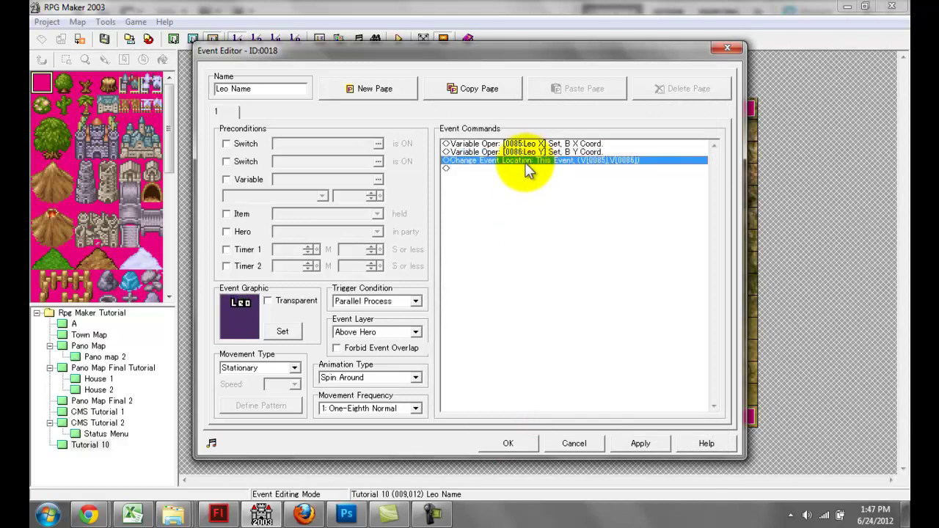
double_click(556, 168)
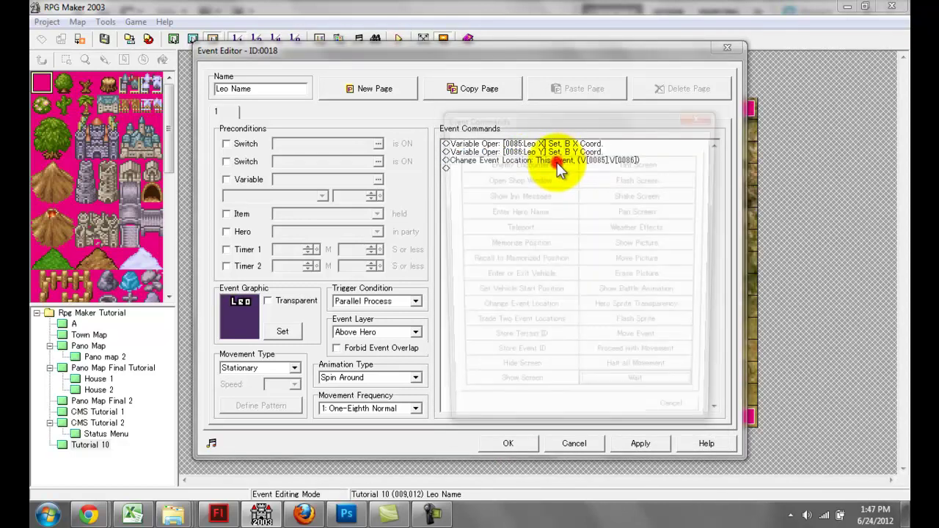
Locate Change Event Location on the second page of Event Commands
left_click(513, 141)
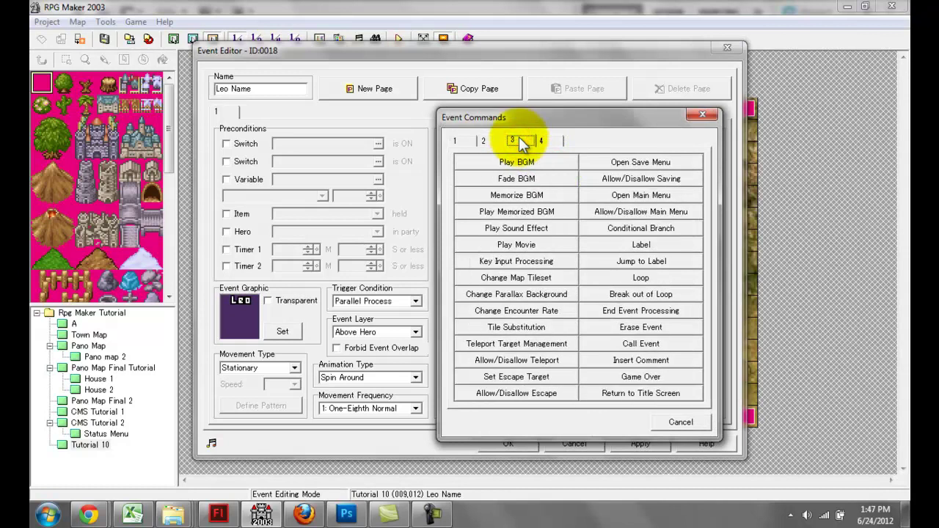
left_click(484, 141)
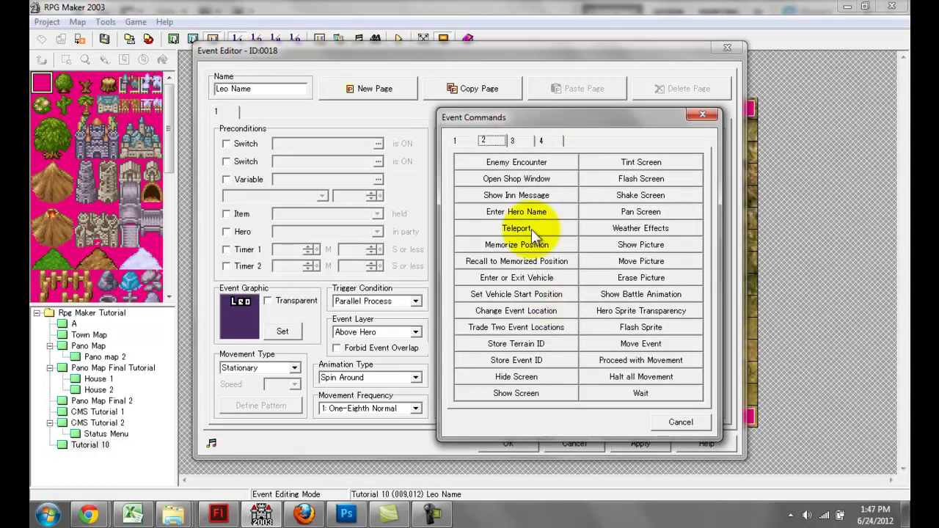
left_click(501, 315)
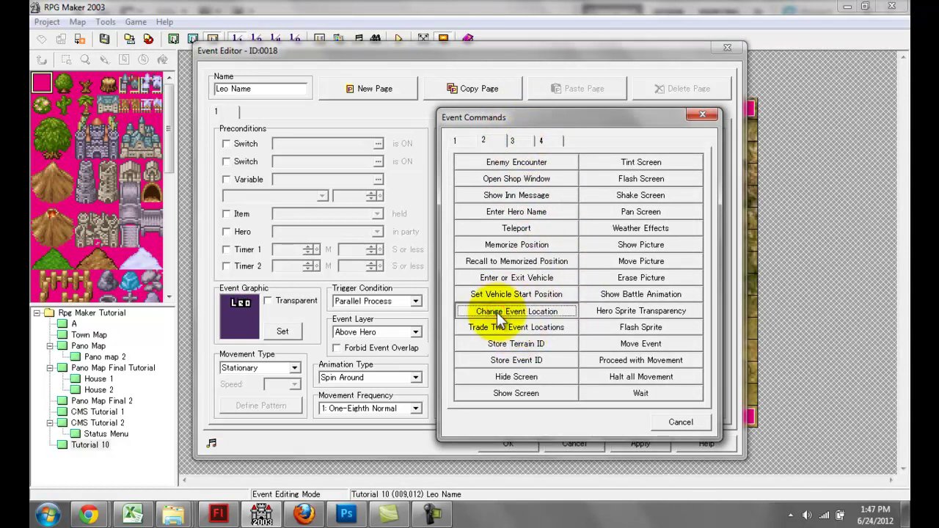
left_click(671, 166)
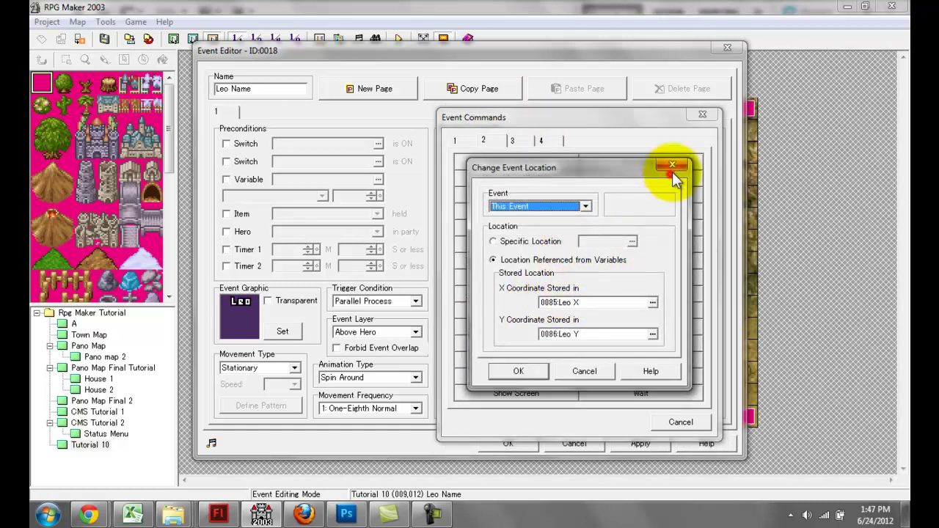
left_click(698, 113)
Move This Event to the location referenced by variables 0085 Leo X and 0086 Leo Y
left_click(559, 301)
left_click(594, 210)
left_click_drag(603, 146, 807, 147)
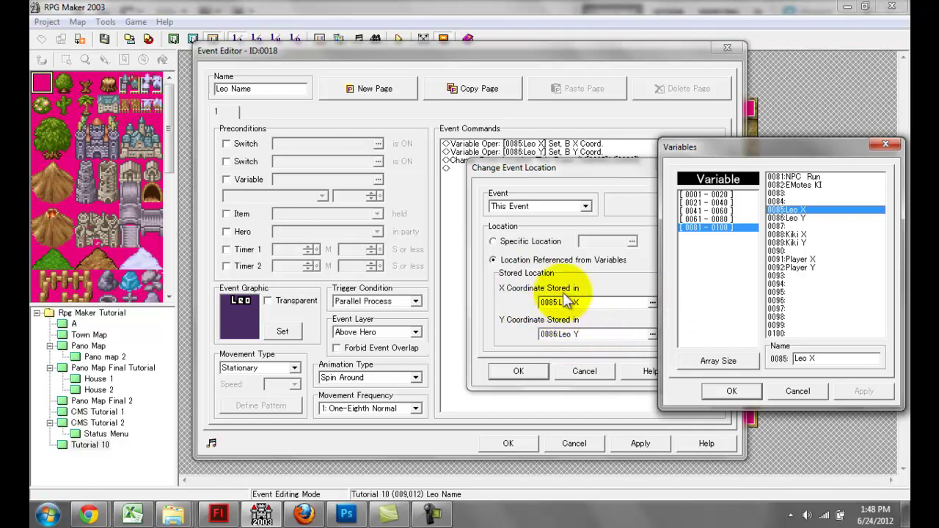
left_click(885, 144)
left_click(556, 207)
left_click(556, 209)
left_click(514, 371)
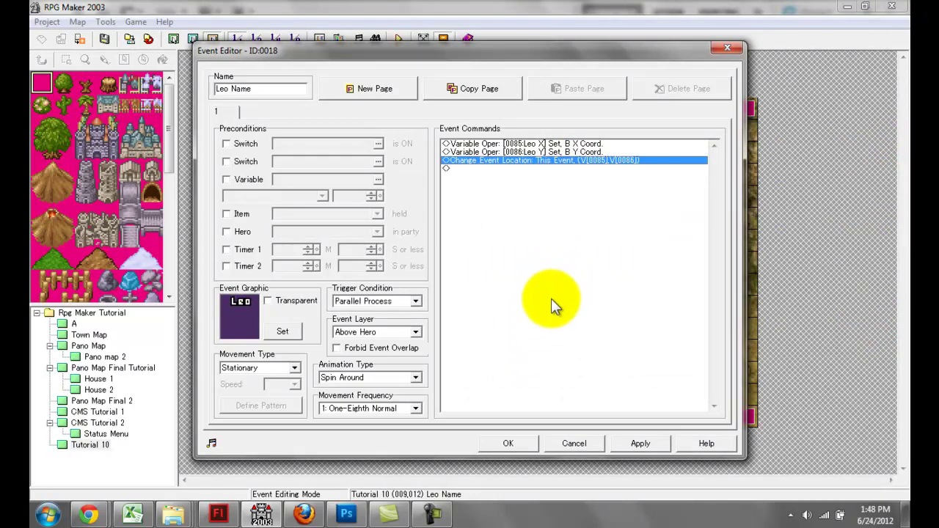
Review the Leo X, Leo Y and Change Event Location commands in the event list
left_click(483, 145)
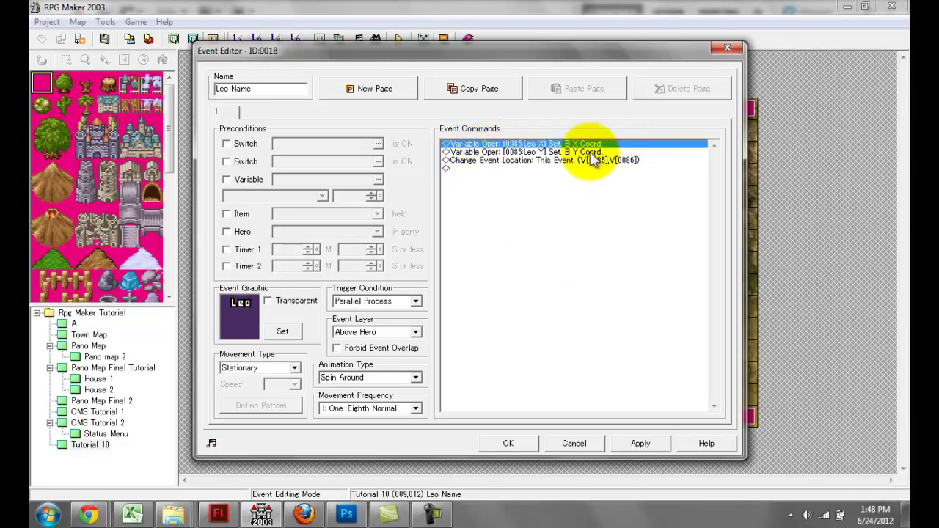
left_click_drag(466, 50, 916, 122)
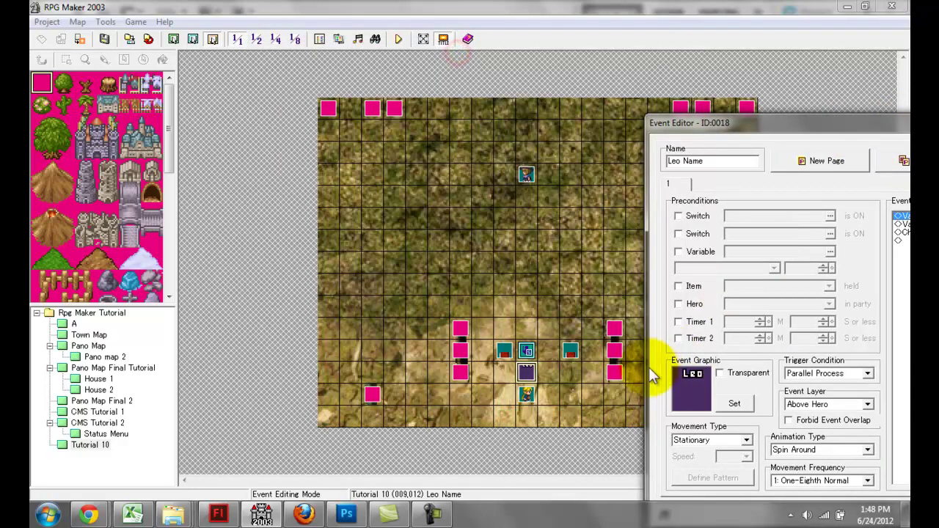
left_click_drag(815, 121, 578, 6)
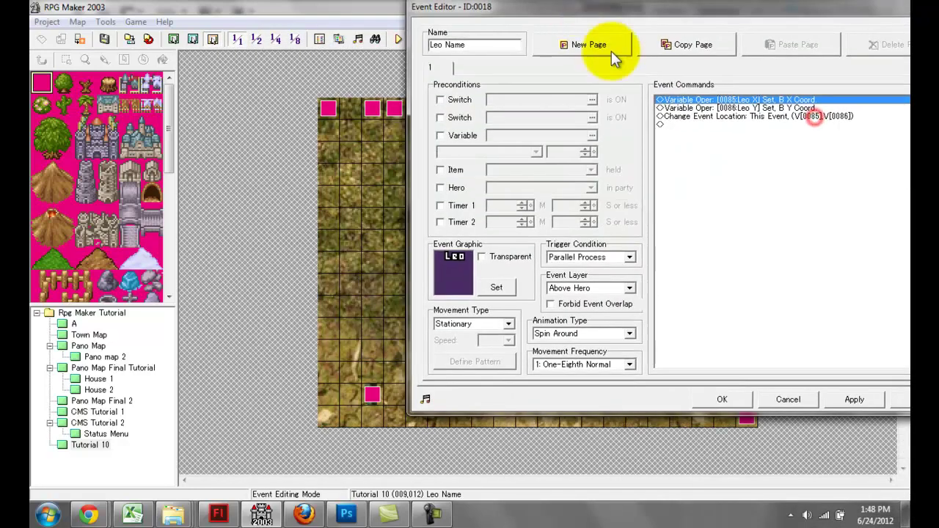
left_click(714, 108)
left_click_drag(748, 7, 542, 15)
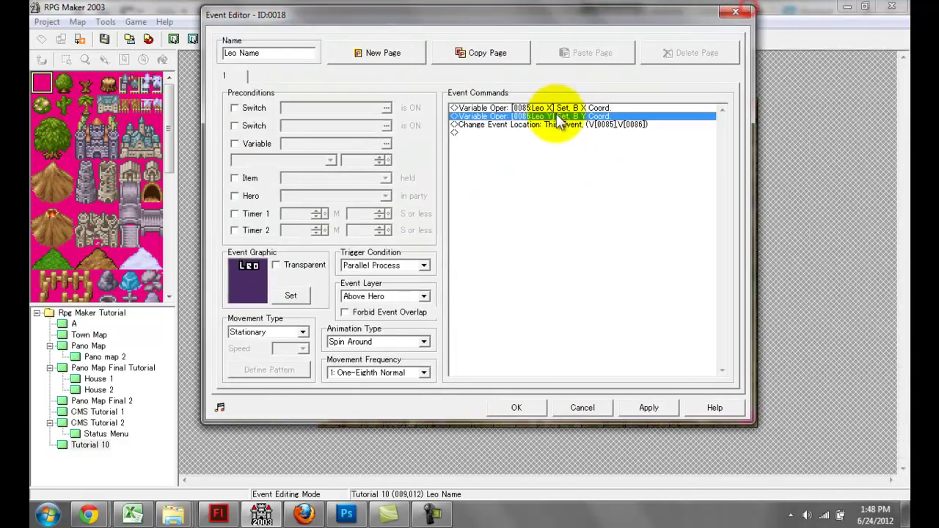
left_click(555, 125)
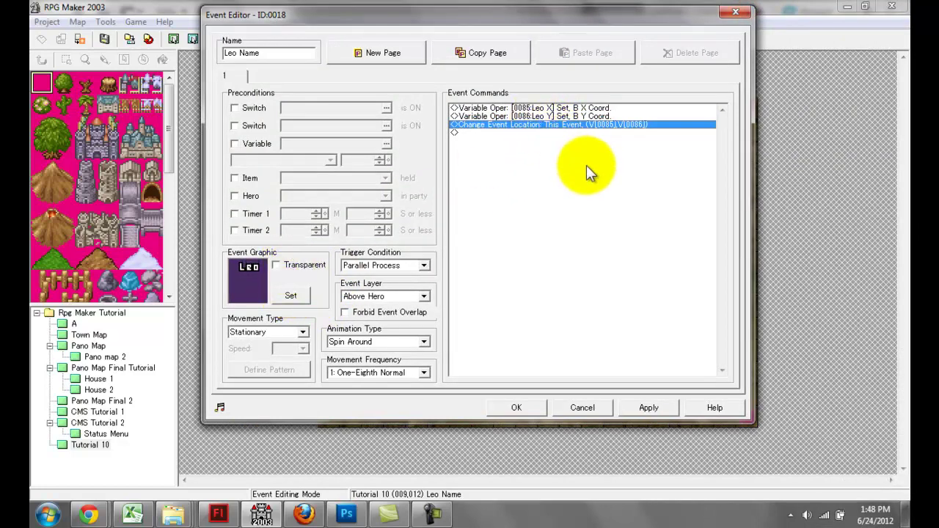
Verify the Change Event Location settings are unchanged, then apply and close the event editor
double_click(596, 340)
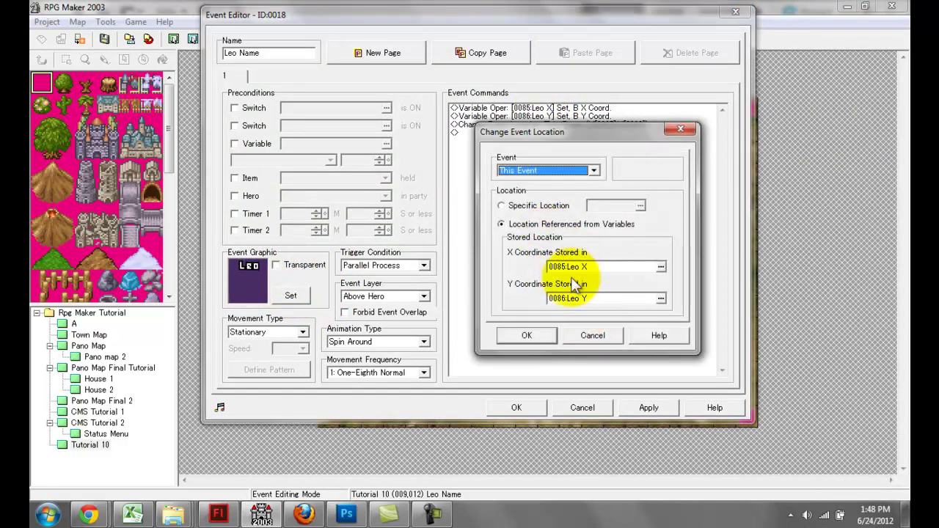
left_click(524, 331)
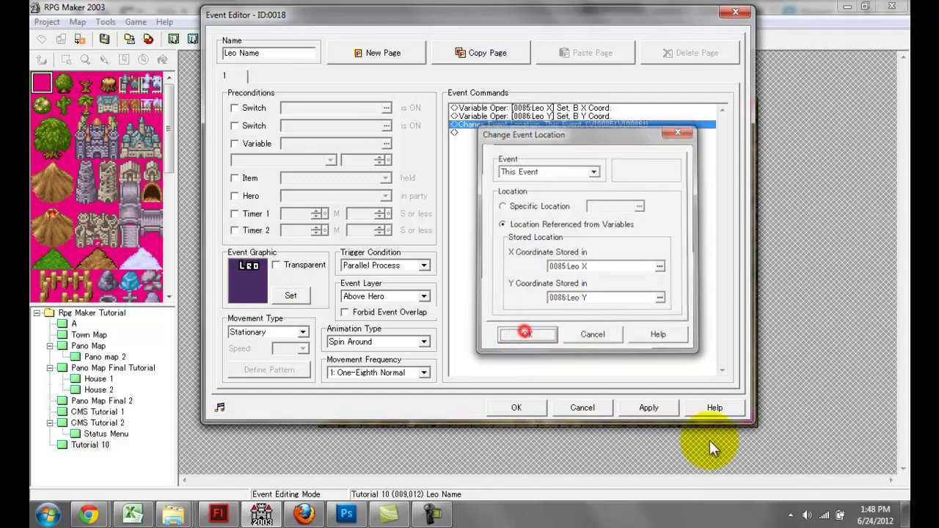
left_click(638, 407)
left_click(522, 407)
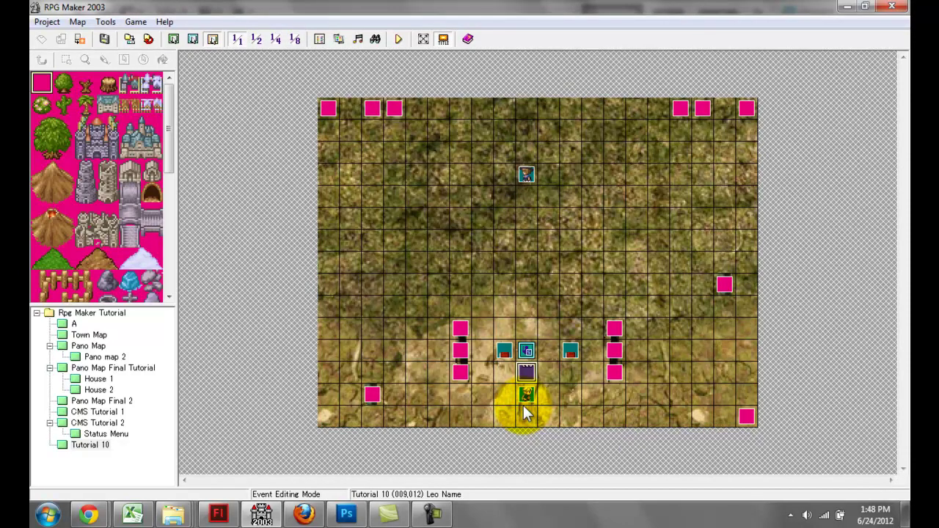
left_click(525, 401)
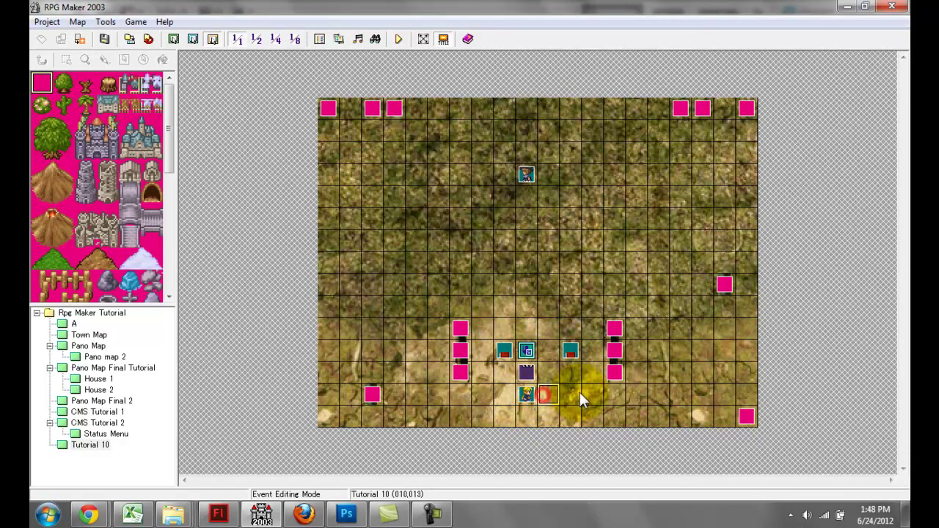
left_click(628, 393)
left_click(524, 373)
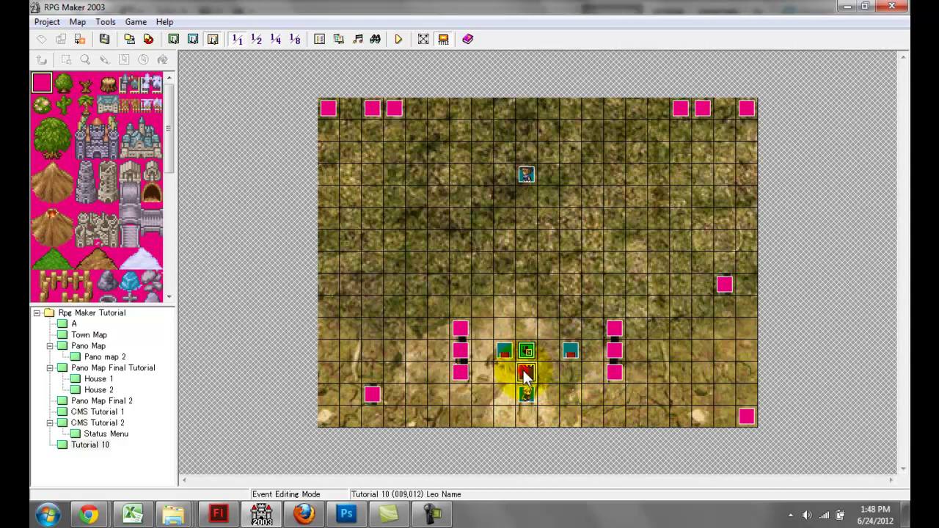
left_click(545, 376)
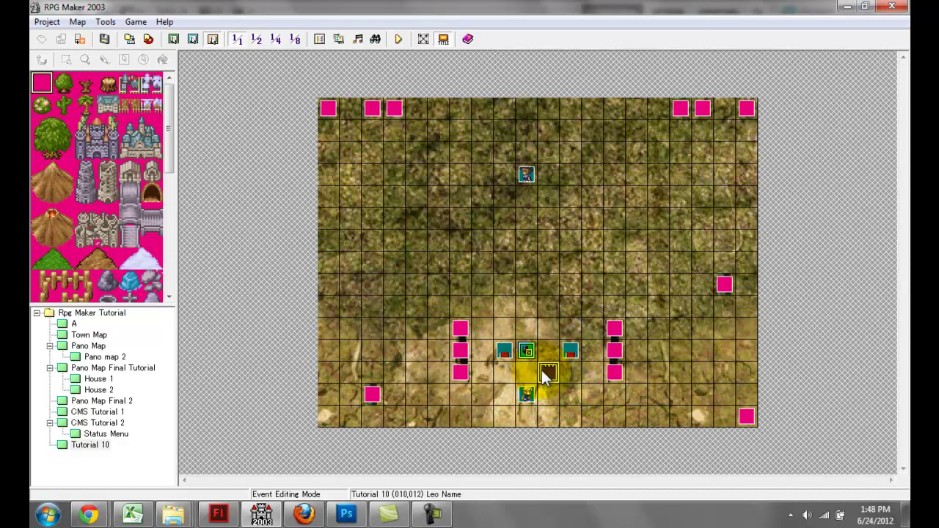